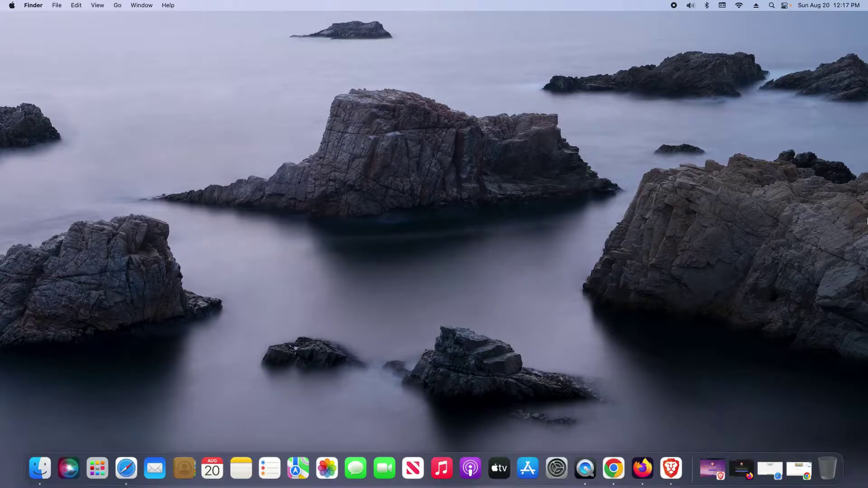
# Find Screen Time in System Settings by searching 'screen time' and switch it on.
pyautogui.click(13, 6)
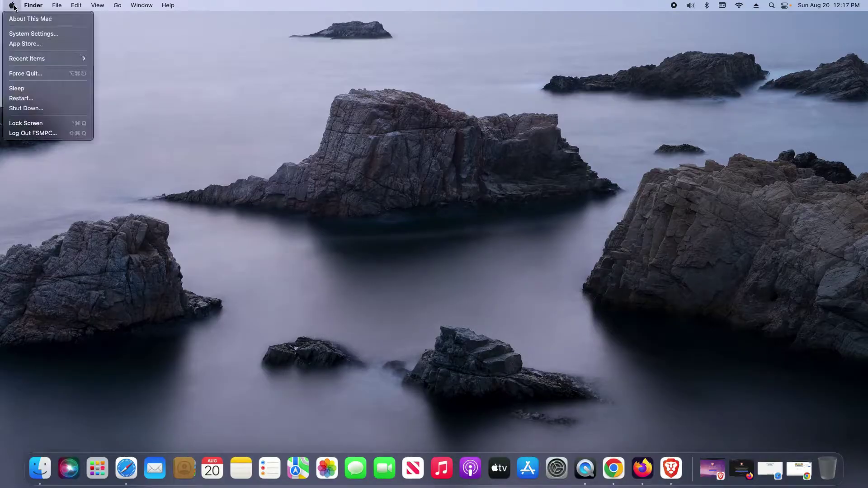
pyautogui.click(33, 34)
pyautogui.write('screen time')
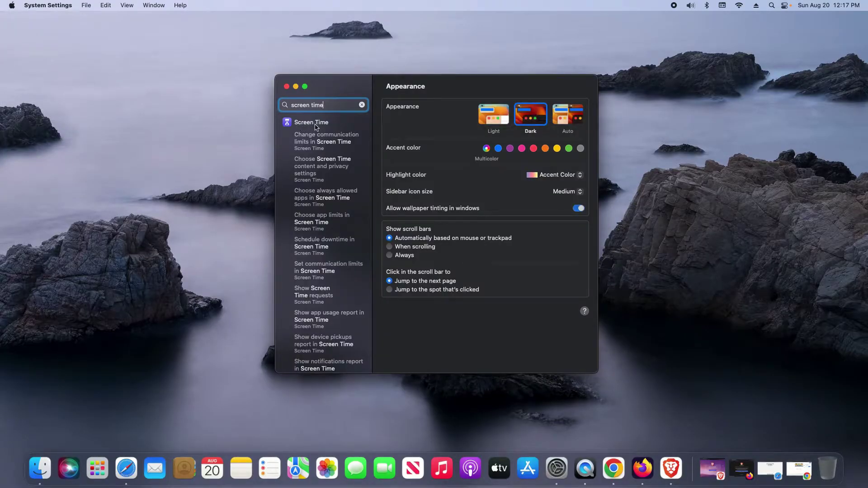
pyautogui.click(315, 126)
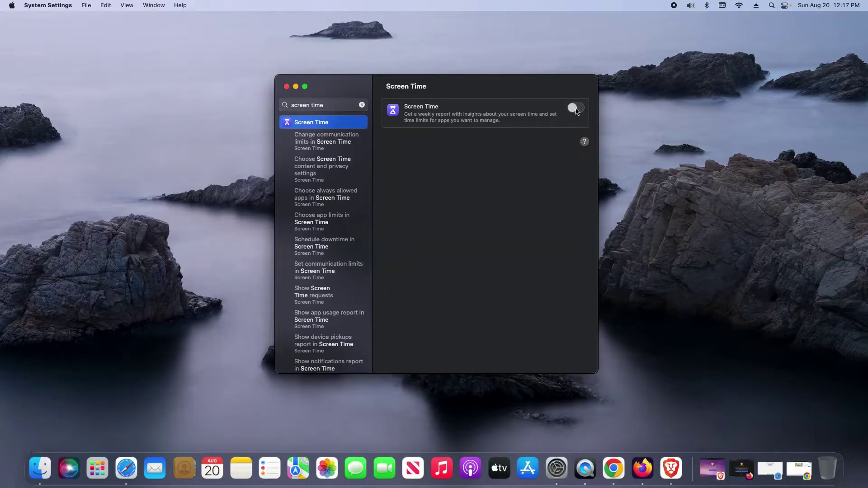
pyautogui.click(575, 112)
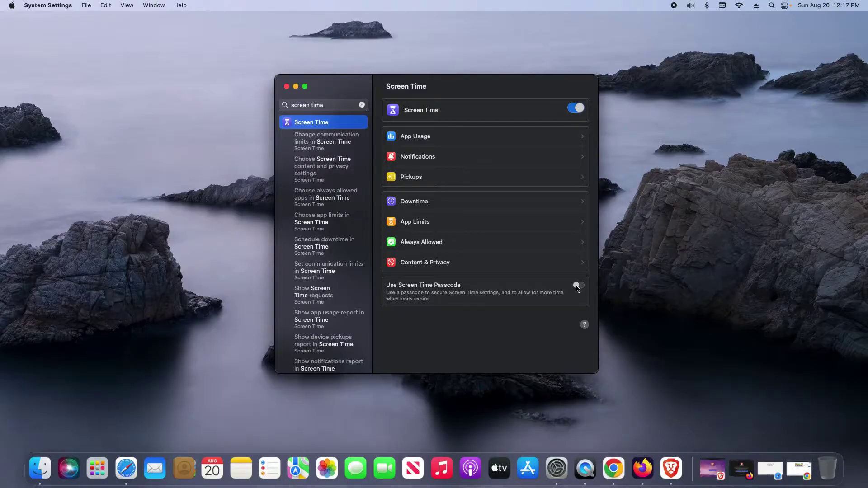
pyautogui.click(429, 266)
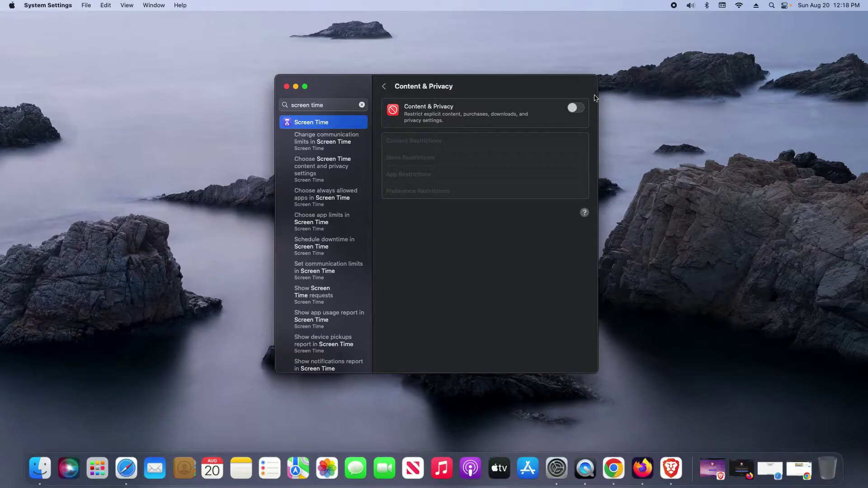
# Switch Content & Privacy restrictions on and bring up the Content Restrictions sheet.
pyautogui.click(581, 112)
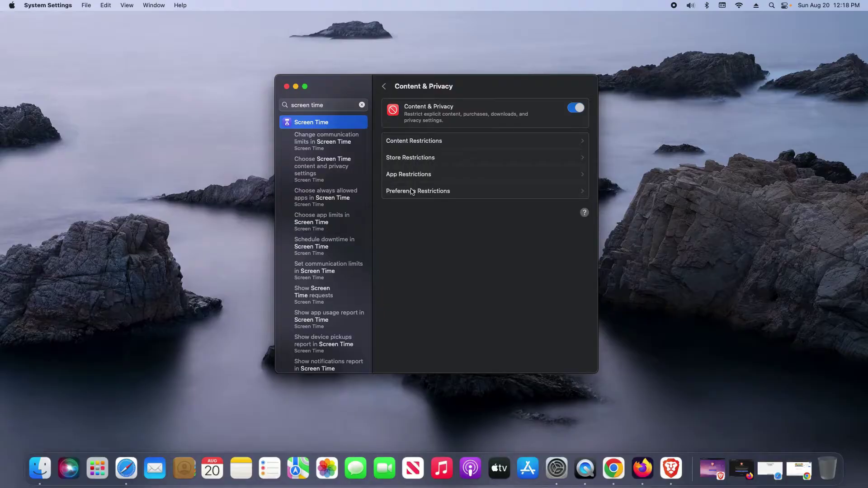
pyautogui.click(418, 144)
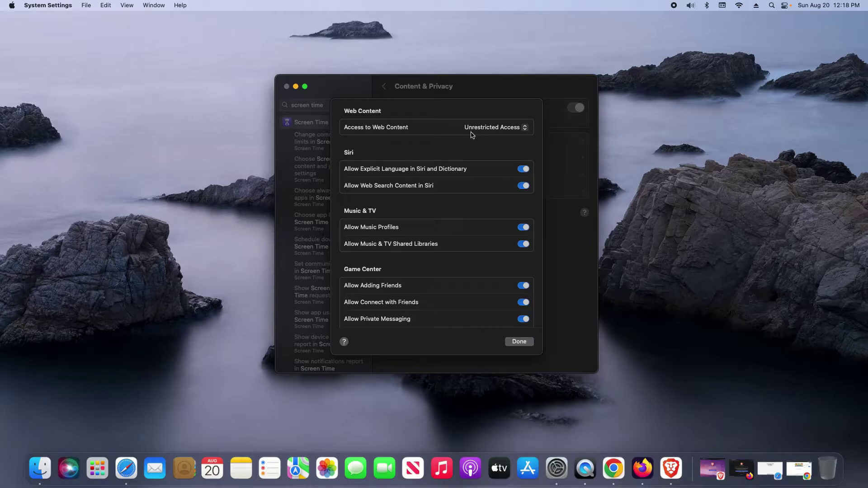
# Set Access to Web Content to Limit Adult Websites and show the Allowed/Restricted website lists.
pyautogui.click(516, 133)
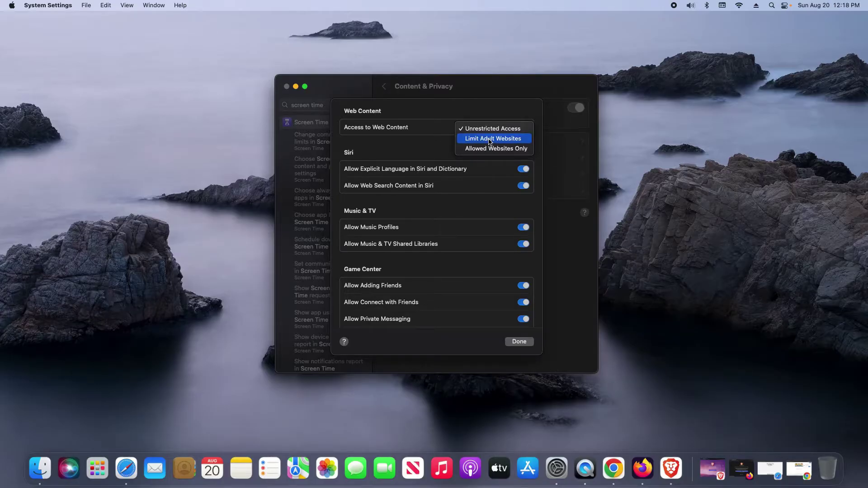
pyautogui.click(489, 142)
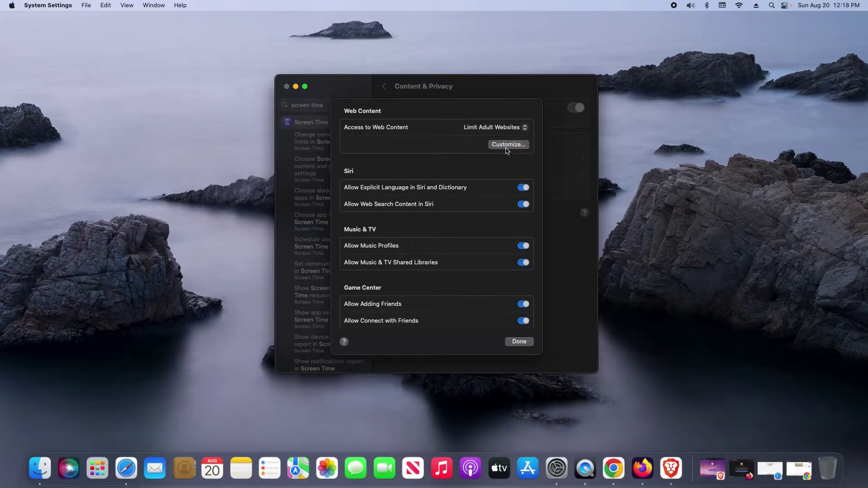
pyautogui.click(506, 146)
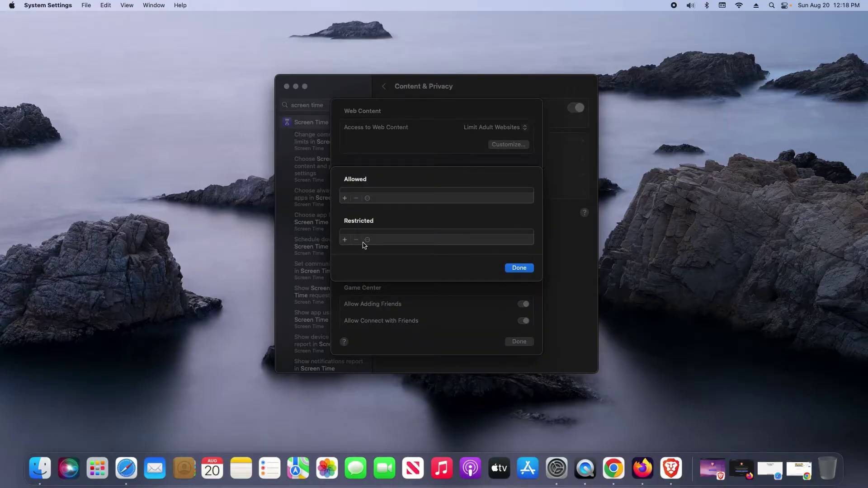
pyautogui.click(346, 243)
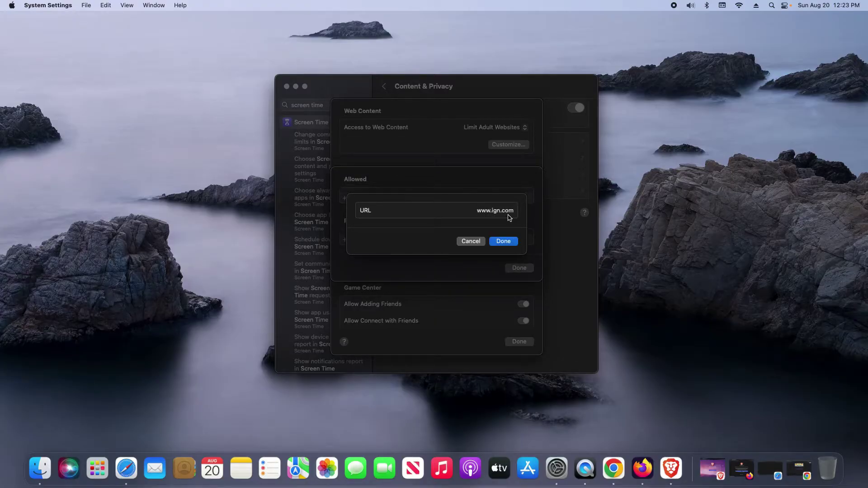
pyautogui.click(499, 244)
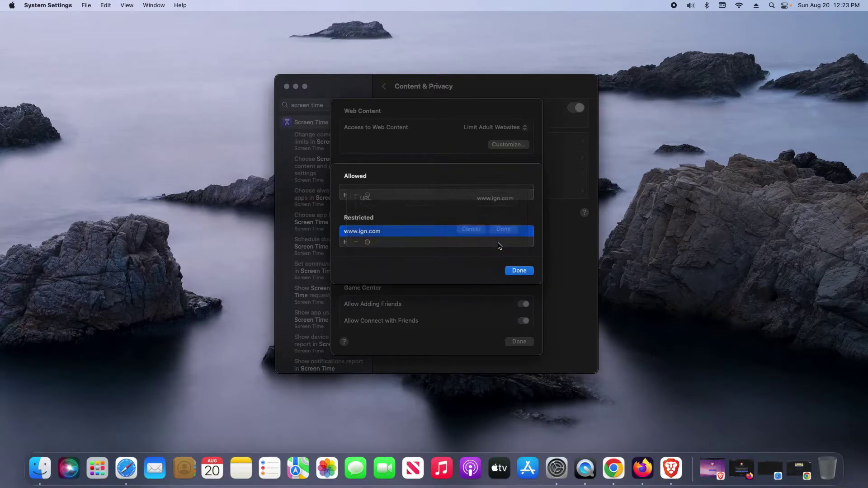
pyautogui.click(515, 271)
pyautogui.click(519, 342)
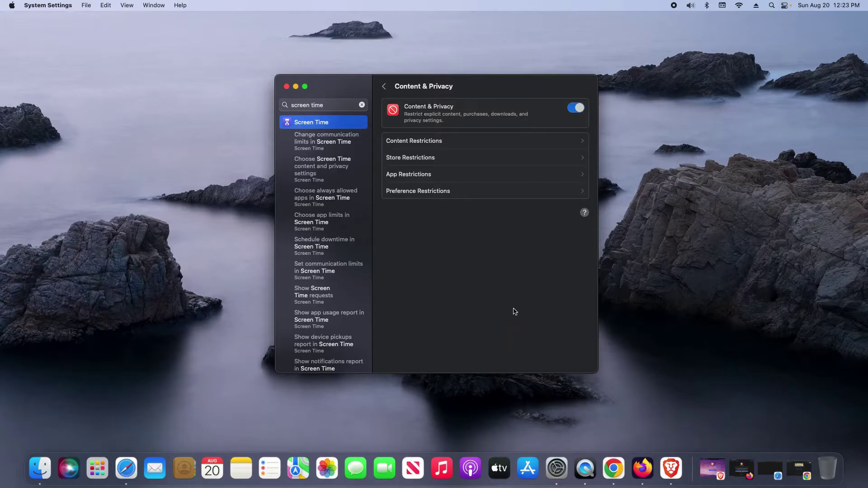
pyautogui.click(771, 469)
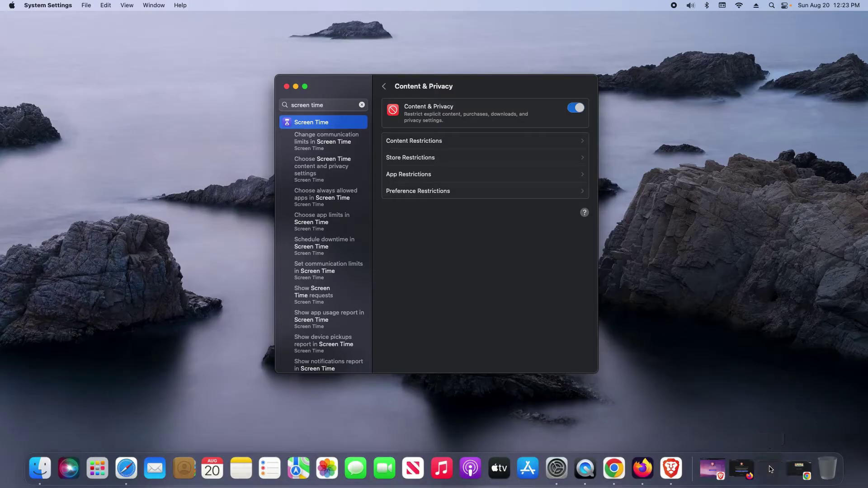
pyautogui.click(464, 23)
pyautogui.write('www.ign.com')
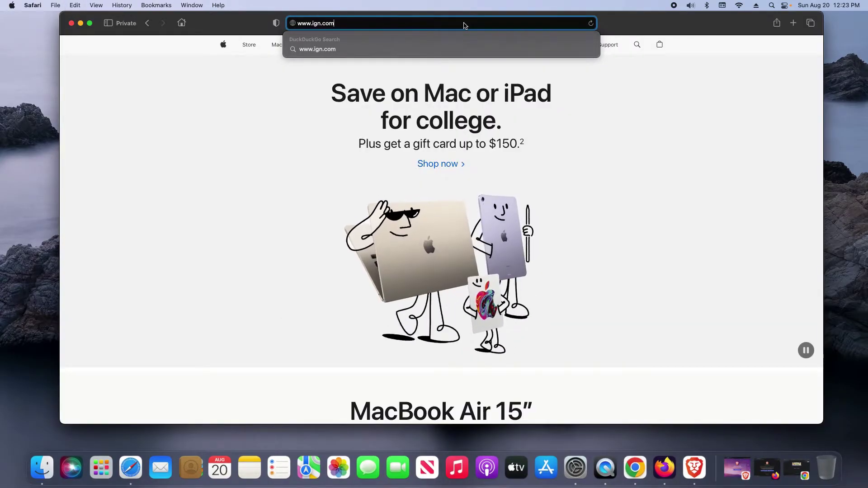
pyautogui.press('Return')
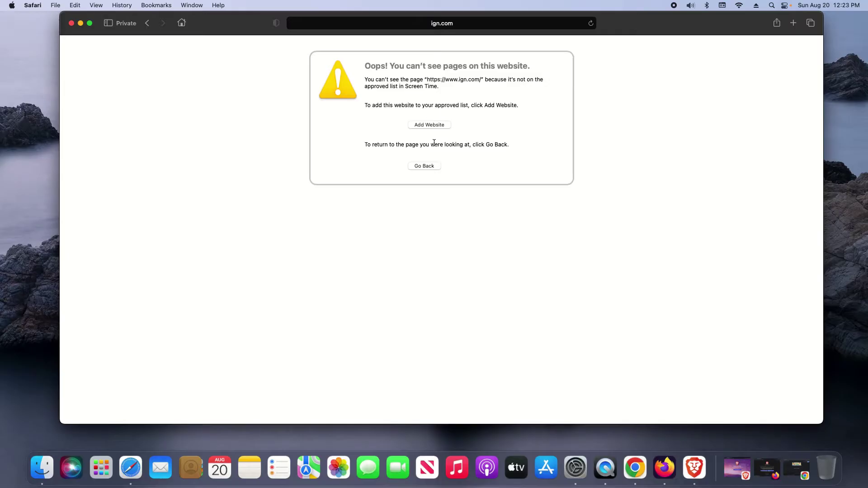
pyautogui.click(794, 471)
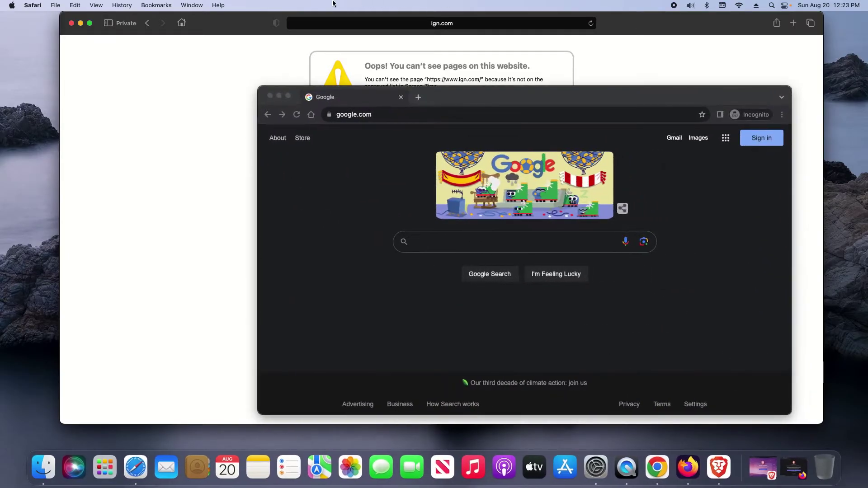
pyautogui.click(400, 116)
pyautogui.write('www.ign.com')
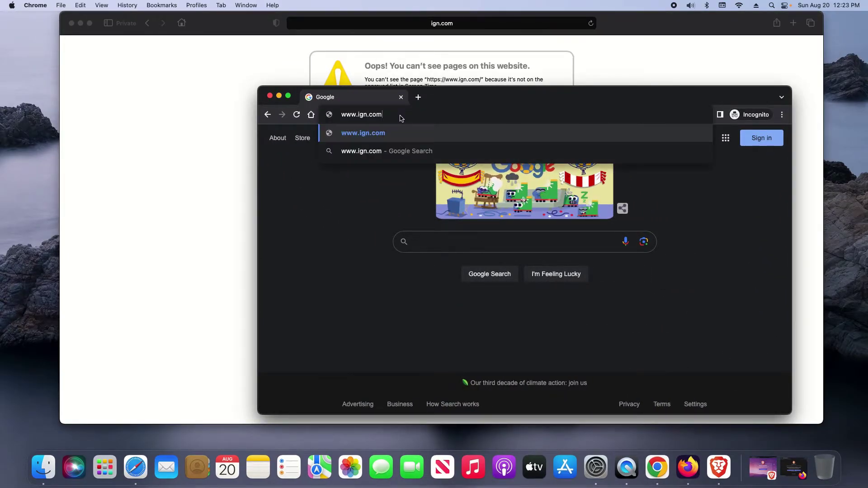
pyautogui.press('Return')
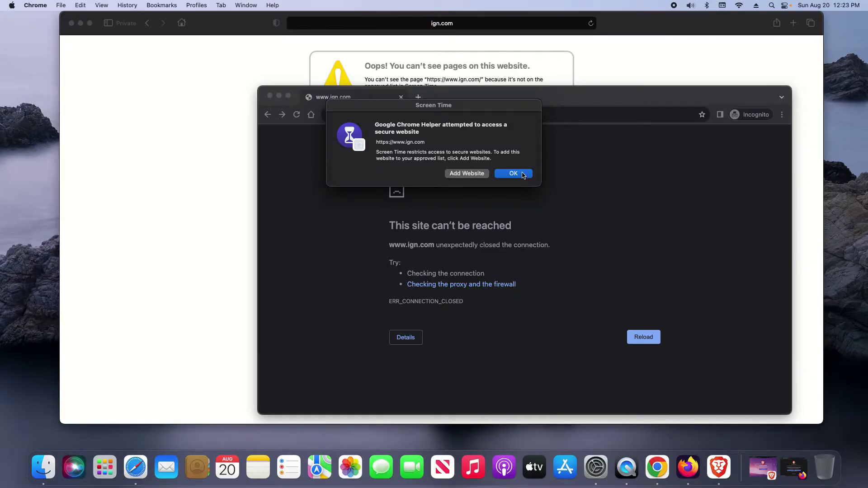
pyautogui.click(794, 468)
pyautogui.click(513, 174)
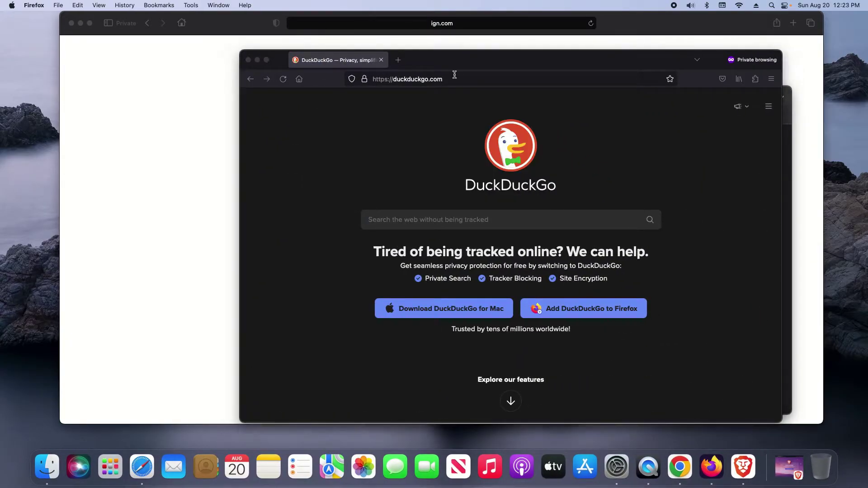
pyautogui.press('super+l')
pyautogui.write('www.ign.com')
pyautogui.press('Return')
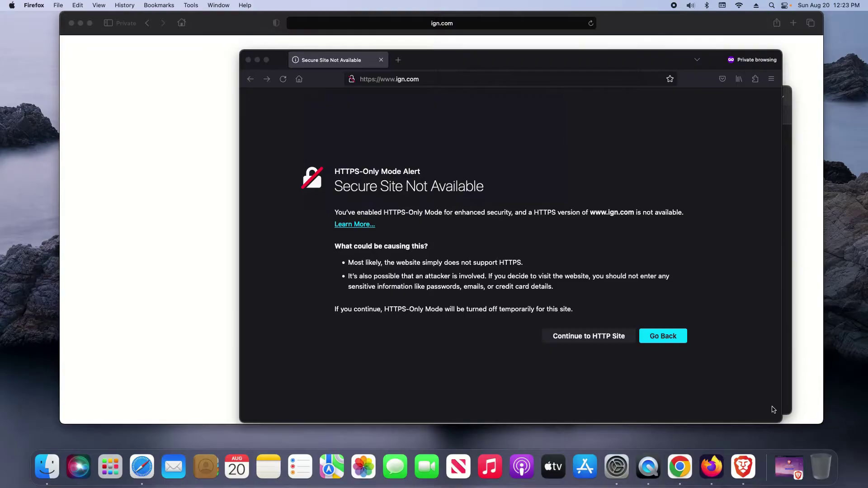
pyautogui.click(790, 468)
pyautogui.click(389, 37)
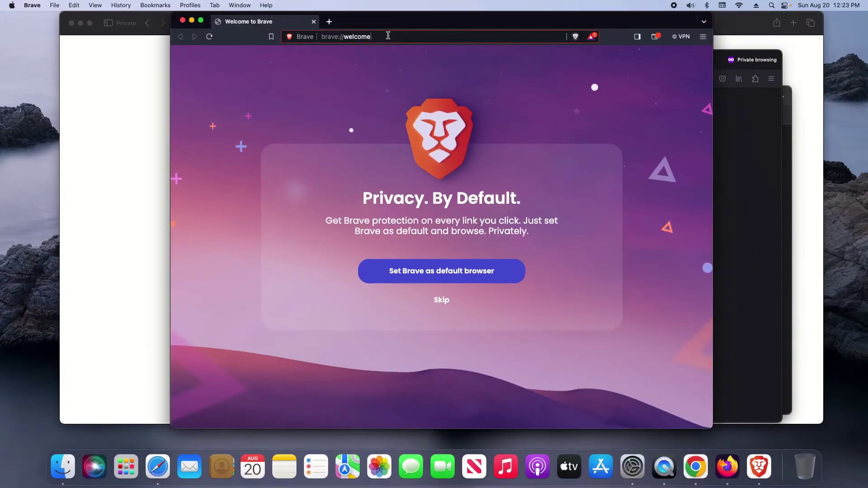
pyautogui.write('www.ign.com')
pyautogui.press('Return')
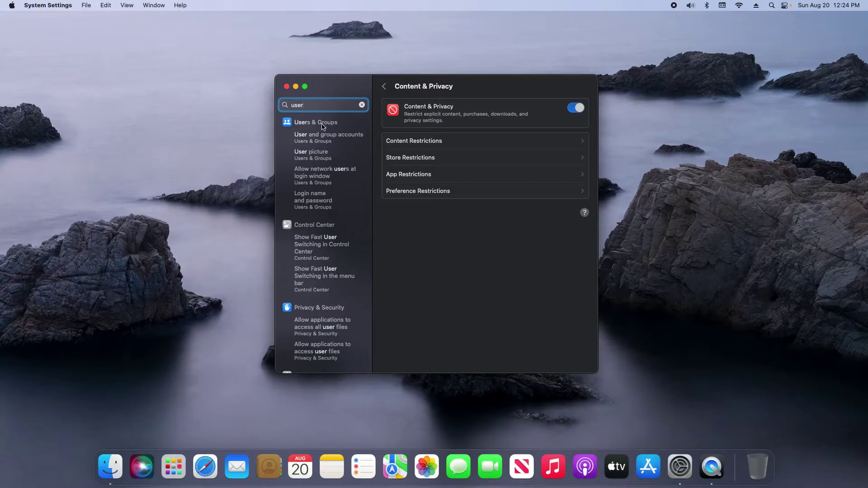
pyautogui.click(305, 126)
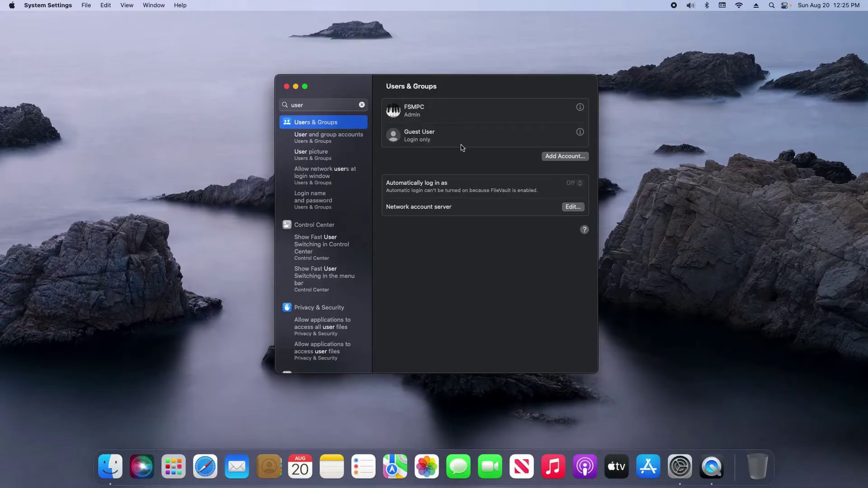
pyautogui.click(560, 157)
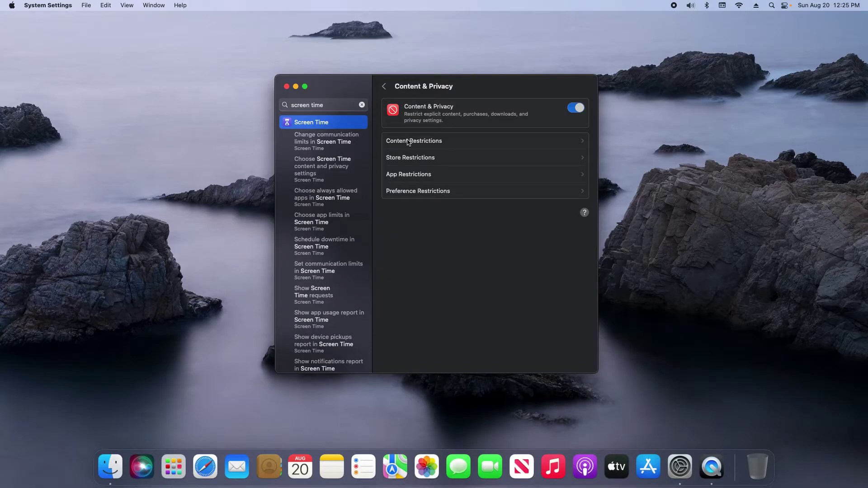
pyautogui.click(428, 146)
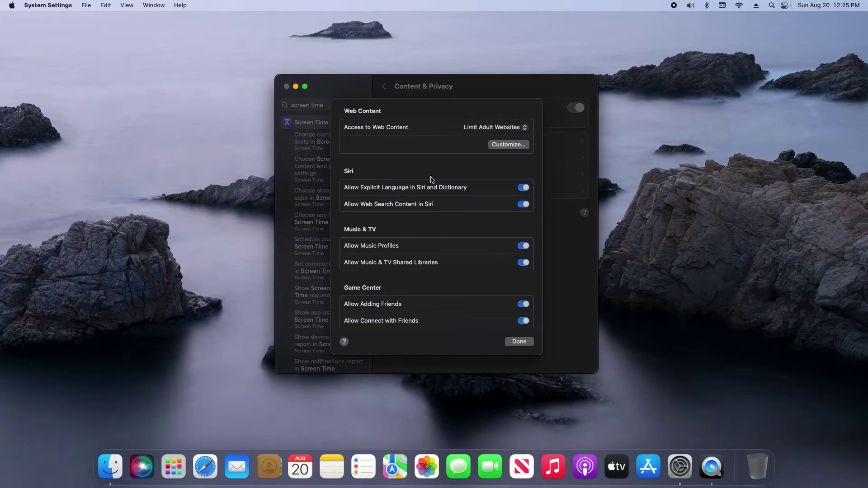
pyautogui.click(509, 144)
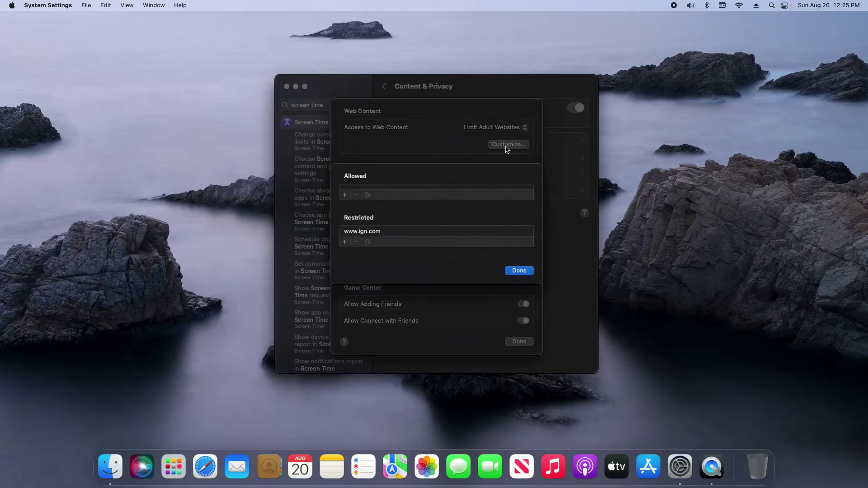
pyautogui.click(379, 232)
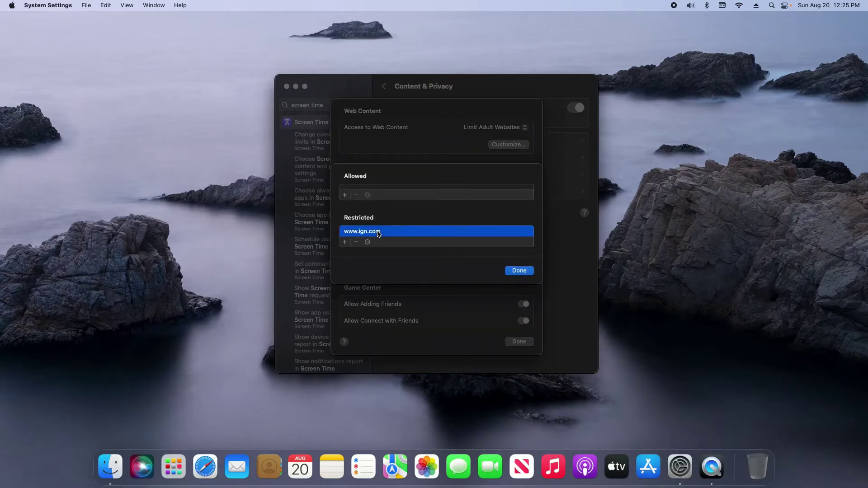
pyautogui.click(368, 243)
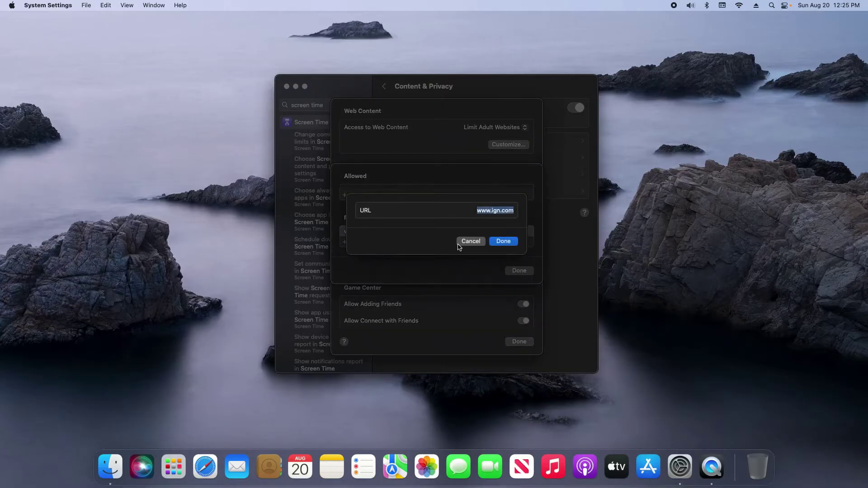
pyautogui.click(471, 241)
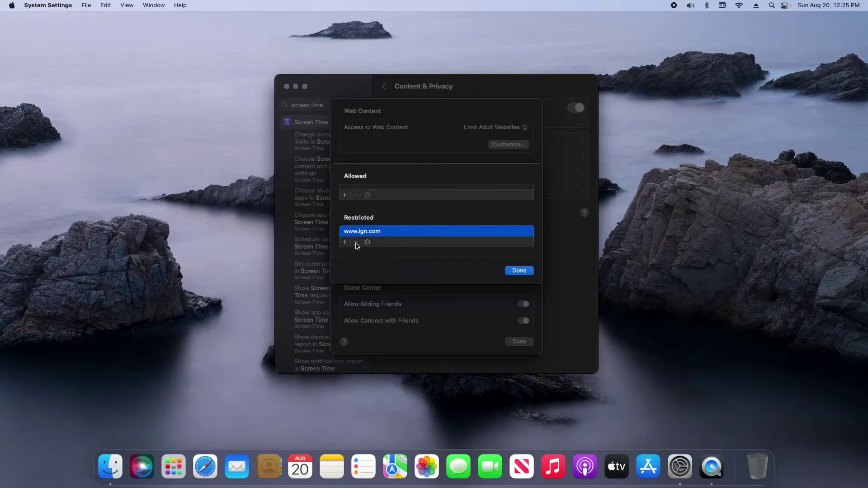
pyautogui.click(356, 242)
pyautogui.click(519, 270)
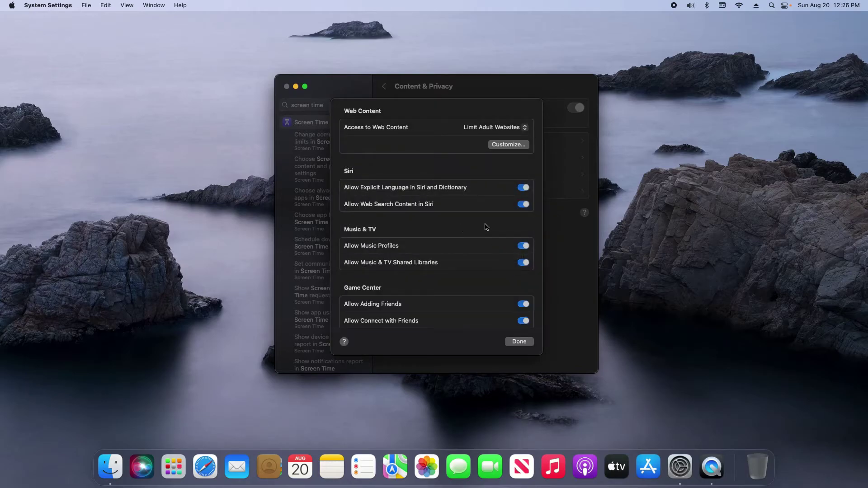
pyautogui.click(523, 128)
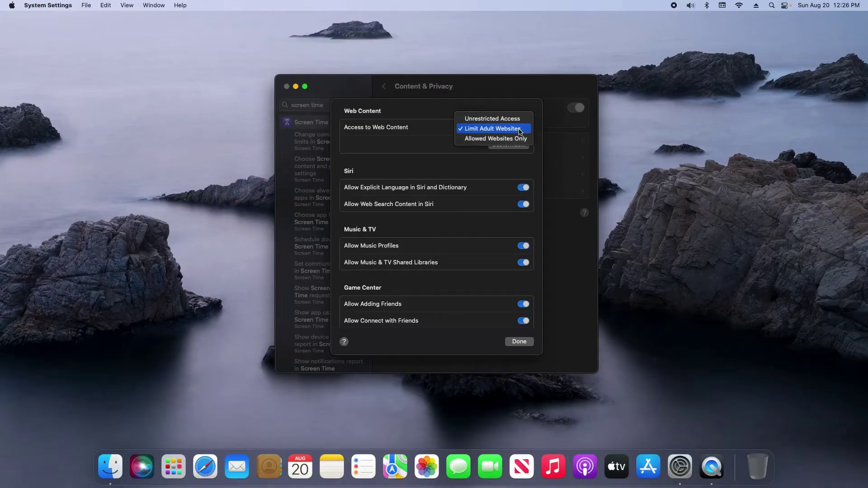
# Try the Allowed Websites Only option and review its allowed websites list.
pyautogui.click(480, 140)
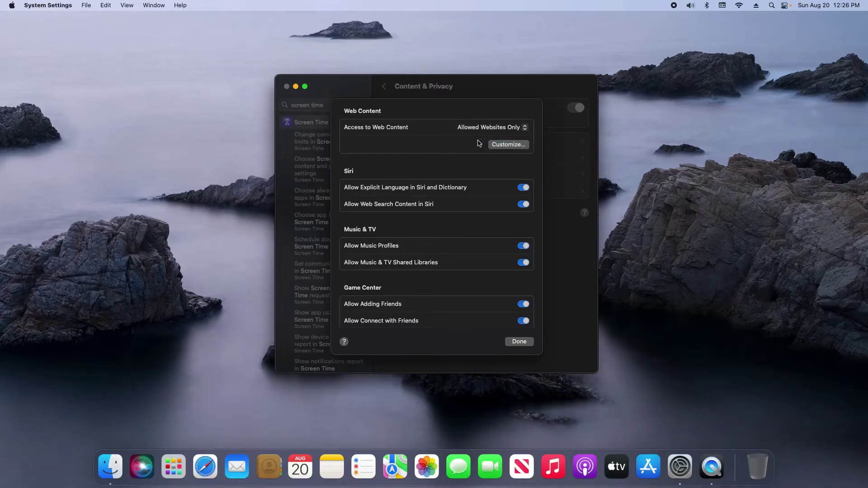
pyautogui.click(500, 145)
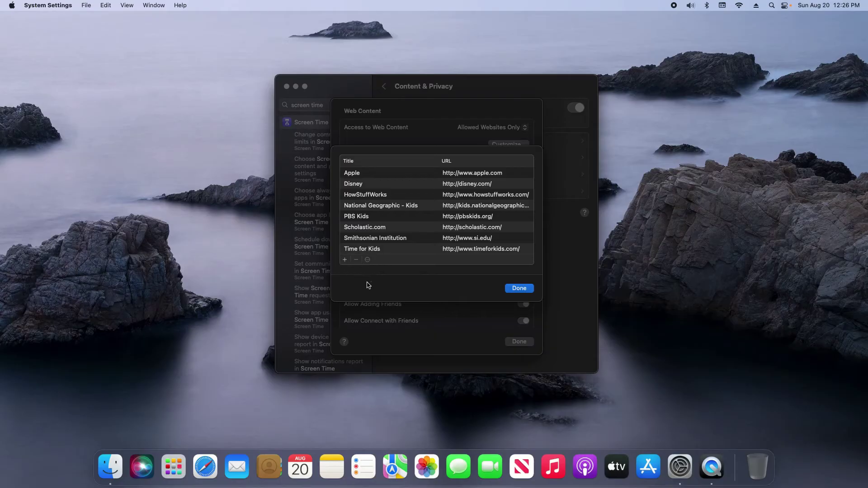
pyautogui.click(518, 290)
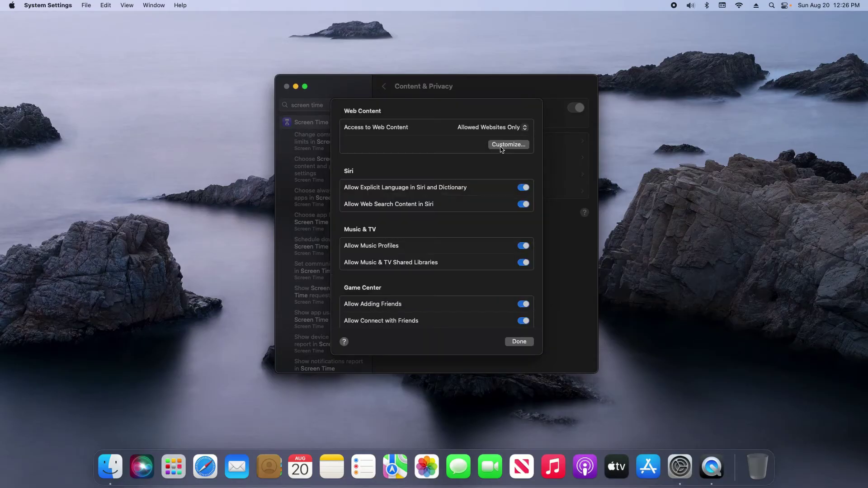
# Switch web content access back to Unrestricted Access and close Content Restrictions.
pyautogui.click(513, 128)
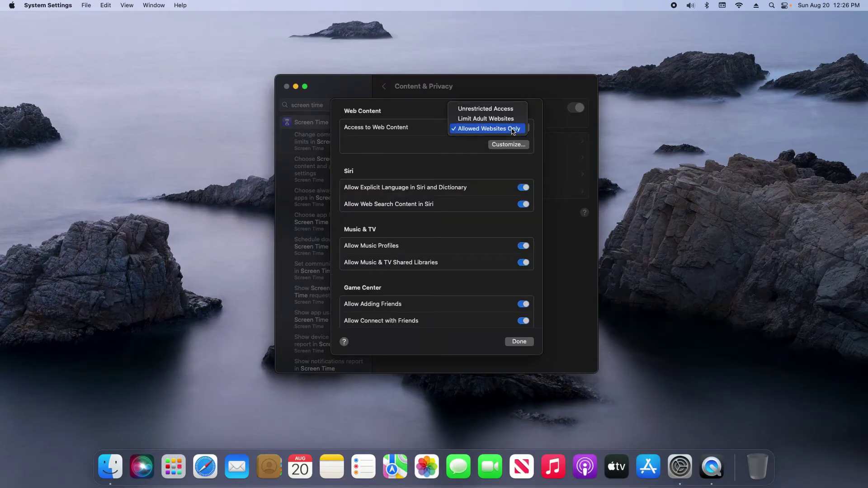
pyautogui.click(471, 122)
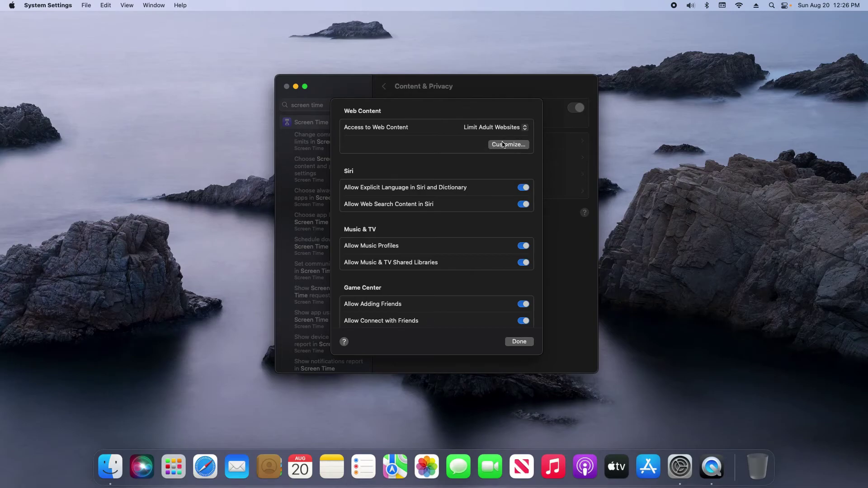
pyautogui.click(497, 127)
pyautogui.click(479, 119)
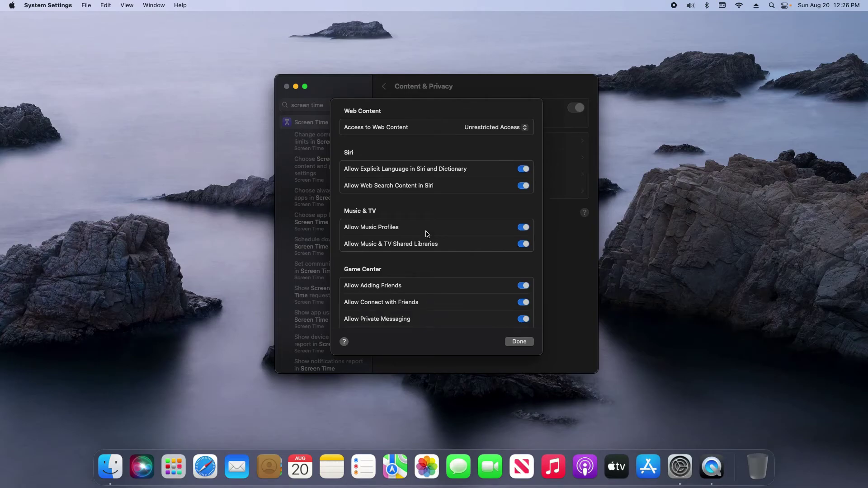
pyautogui.click(519, 342)
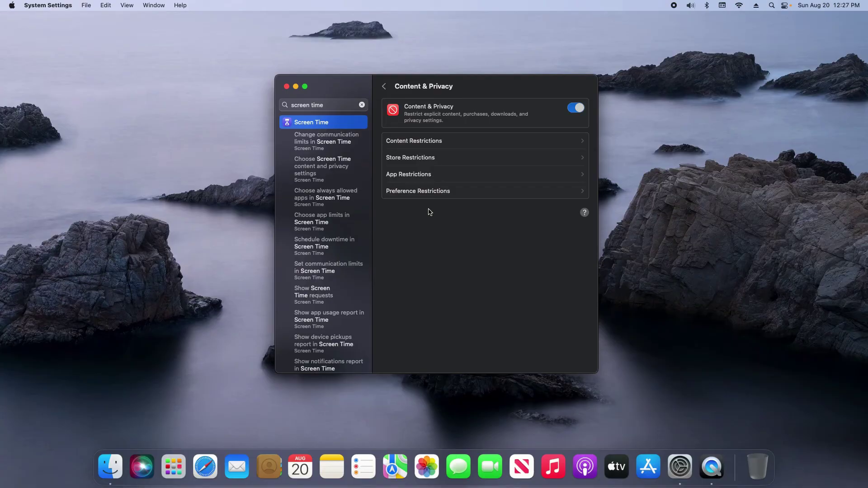
# Quit System Settings with Cmd+Q.
pyautogui.press('super+q')
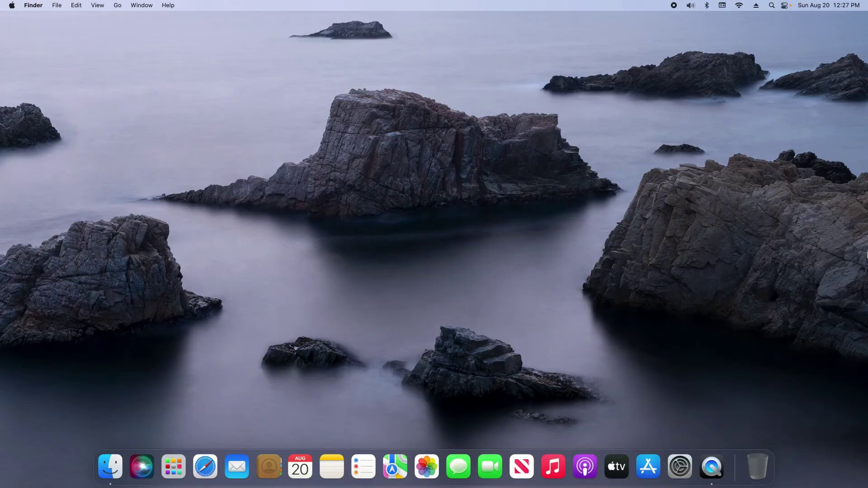